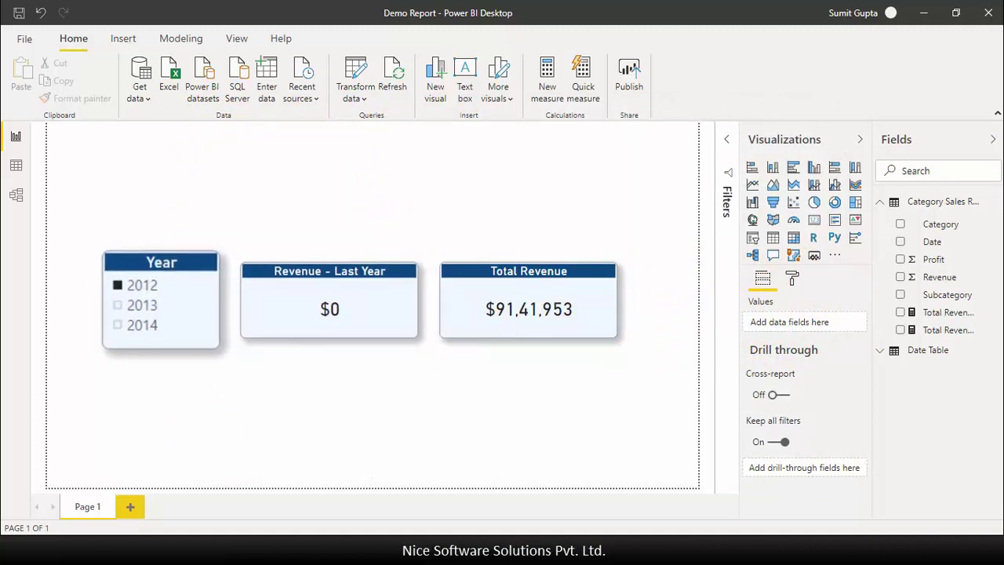
Filter the Year slicer to 2013, then 2014, then back to 2012.
left_click(163, 311)
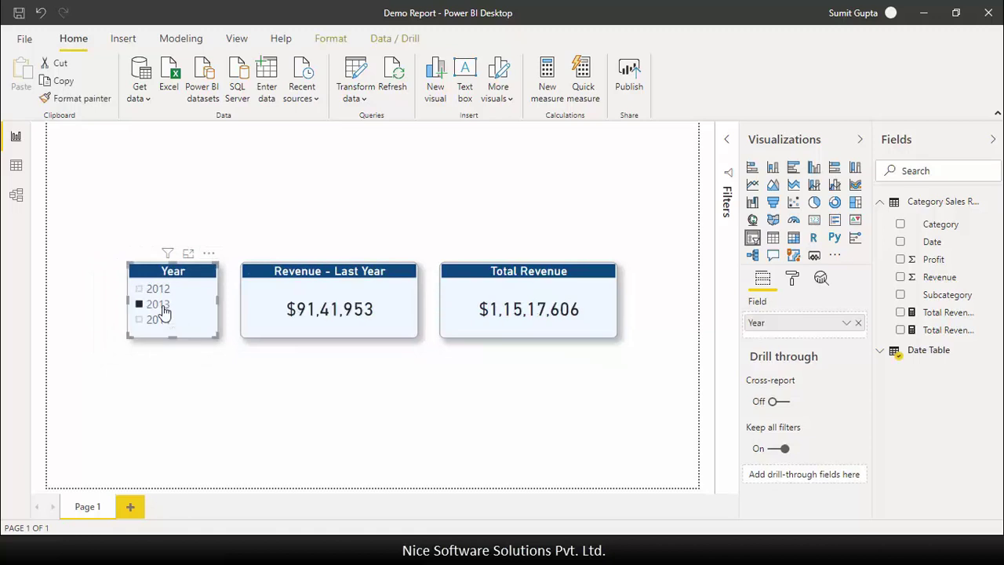
left_click(160, 320)
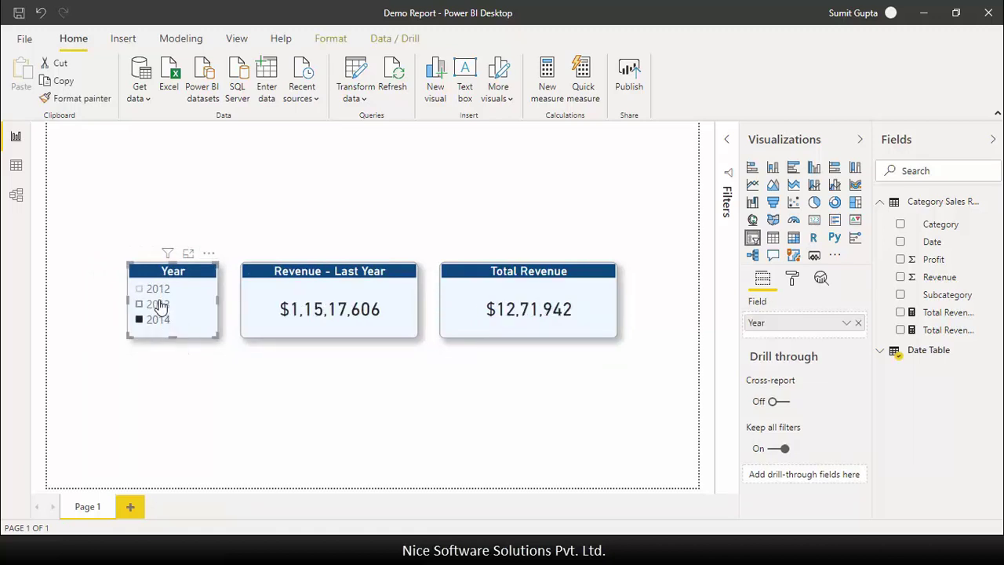
left_click(159, 290)
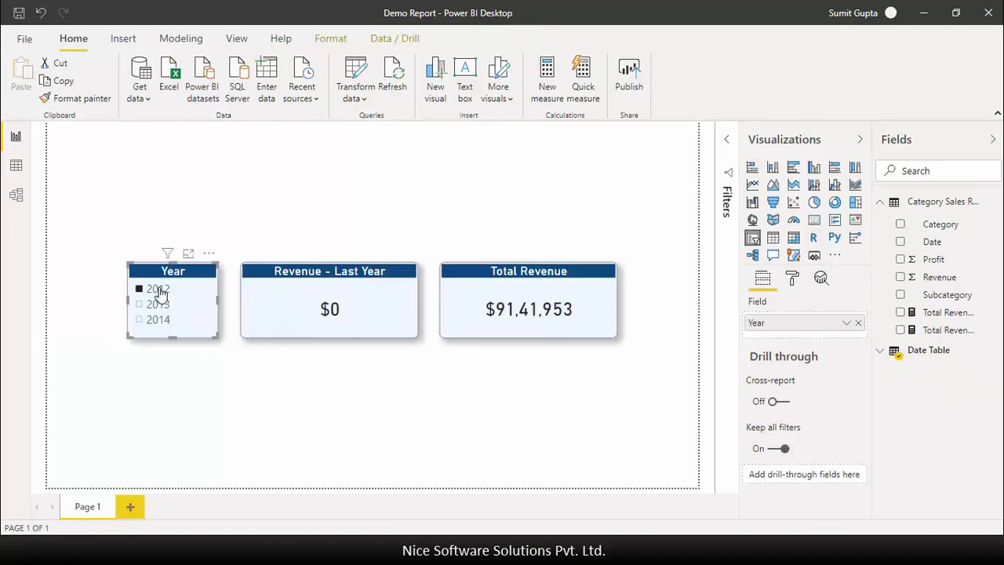
In Data view, add a new measure Icon = UNICHAR(9644) to Category Sales Report.
left_click(543, 398)
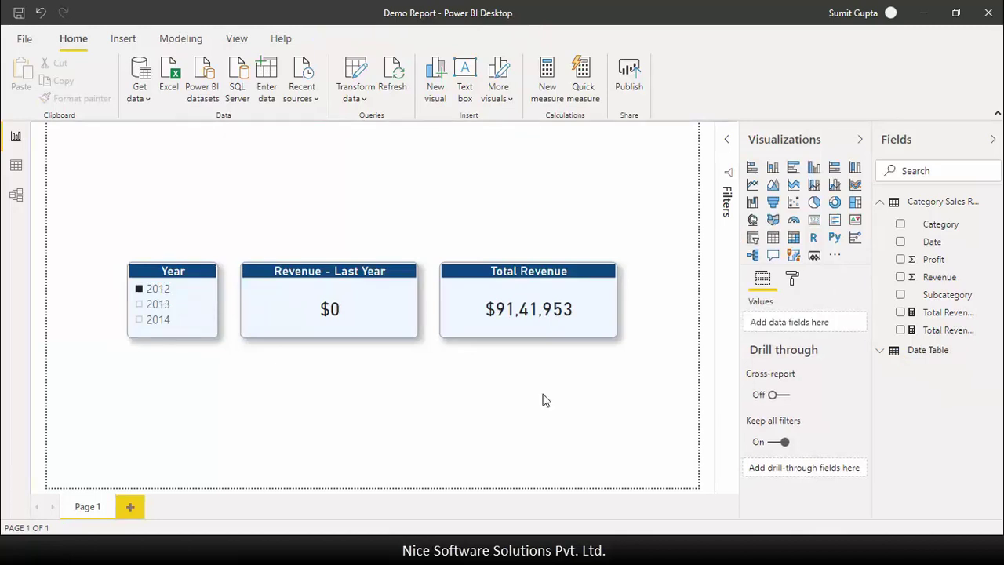
left_click(15, 165)
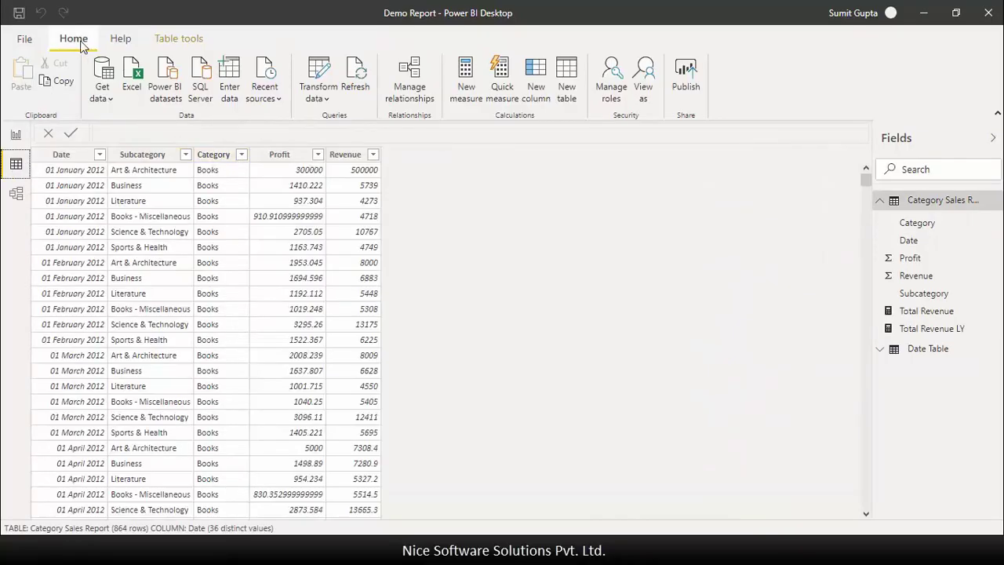
left_click(465, 100)
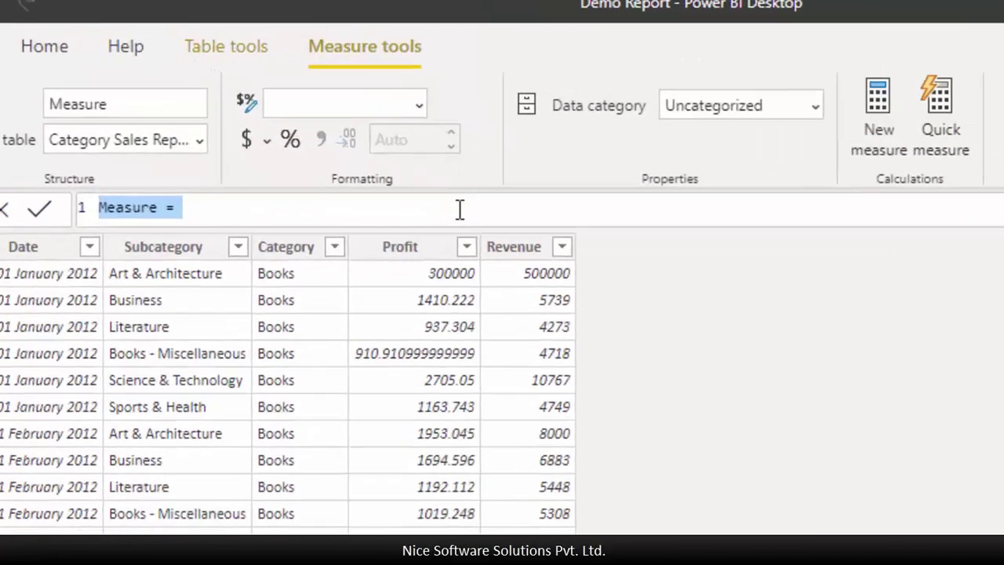
type("Icons")
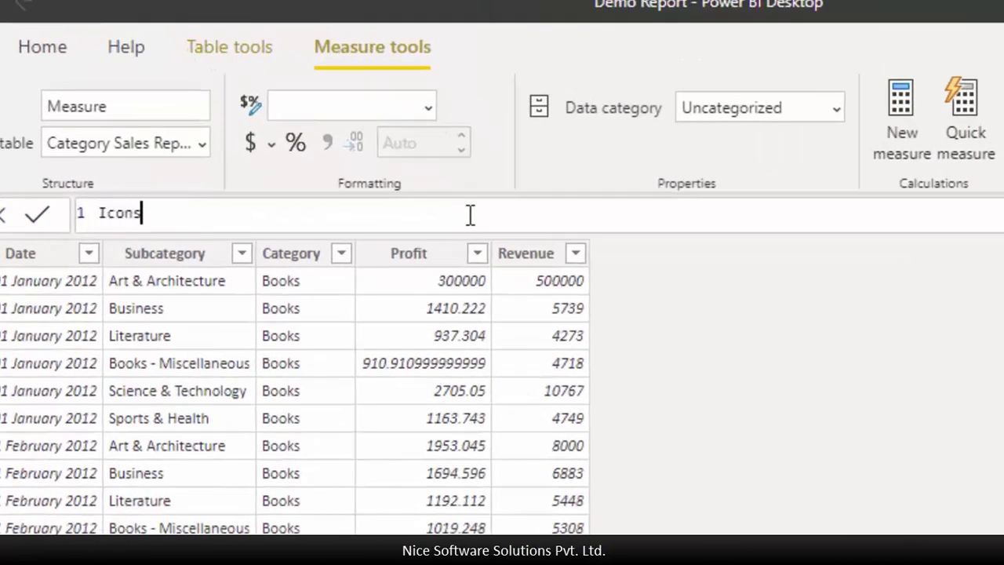
key("BackSpace")
type("= unichar")
key("Tab")
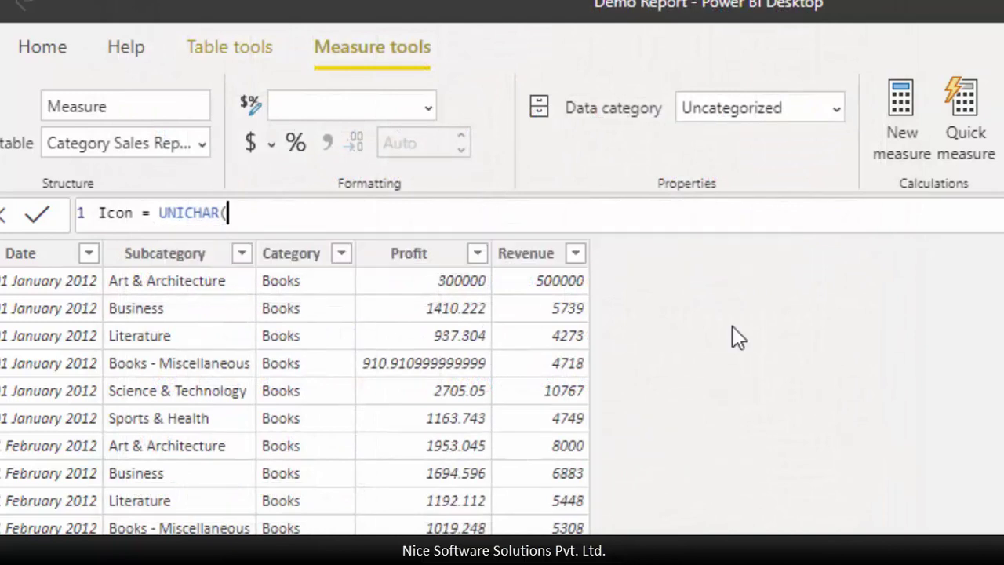
type("9644)")
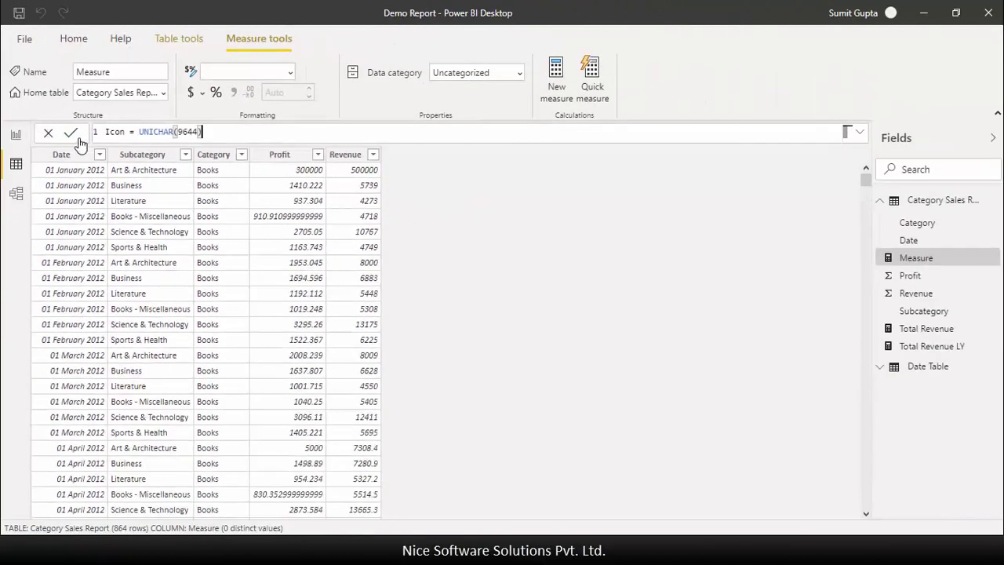
left_click(71, 133)
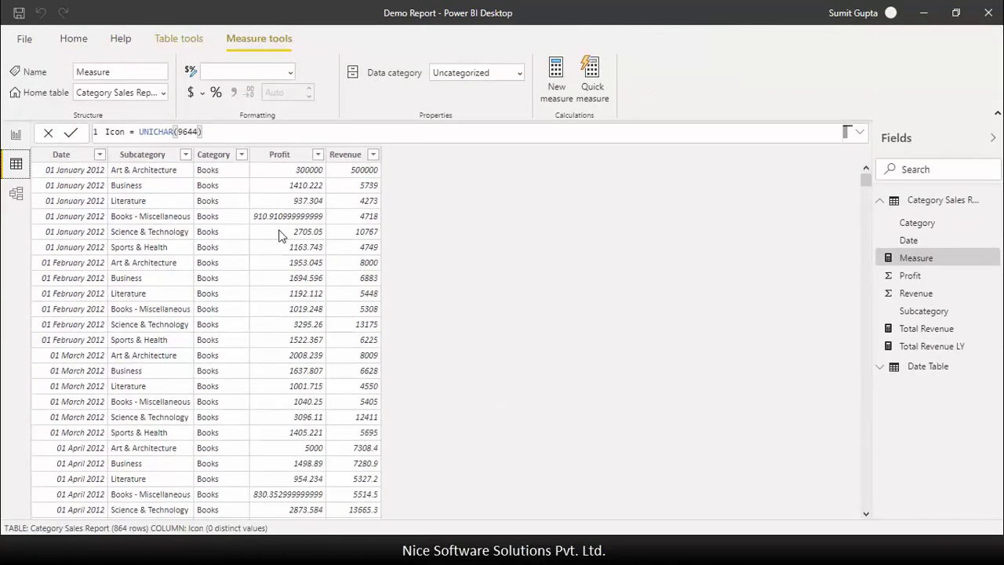
Add a card visual showing the Icon measure to the report page.
left_click(16, 137)
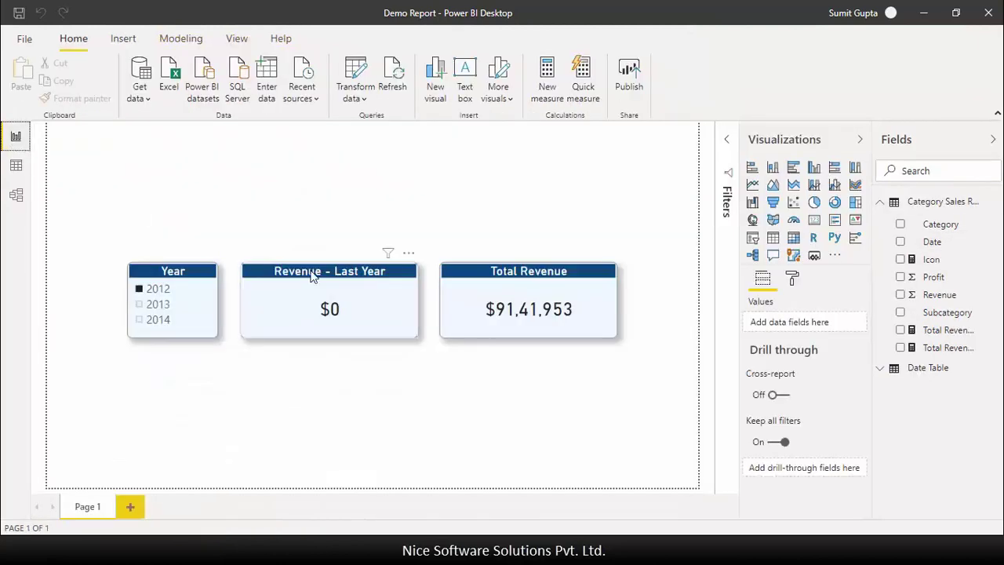
left_click(814, 220)
left_click(900, 259)
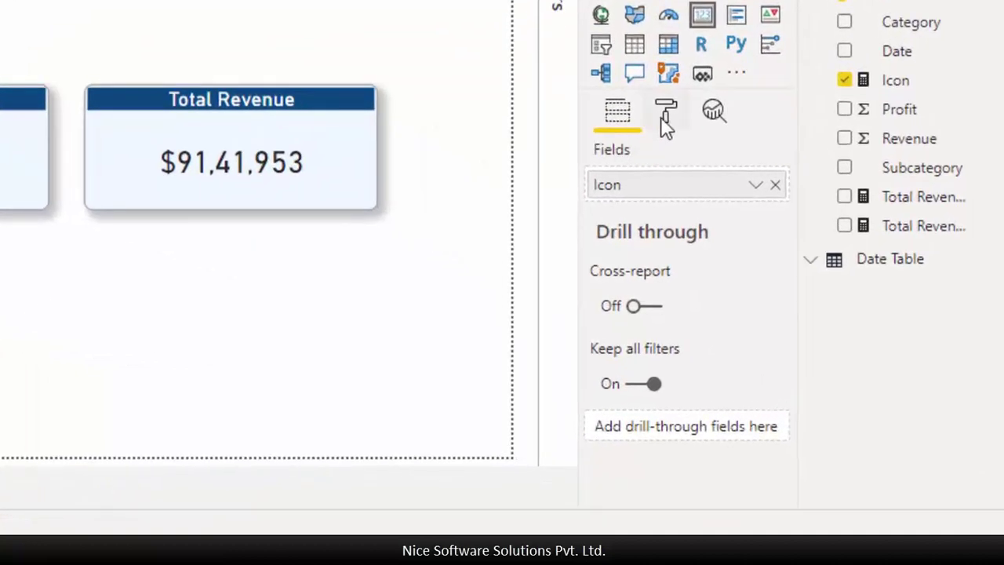
Turn off the icon card's category label, word wrap, background and visual header.
left_click(791, 278)
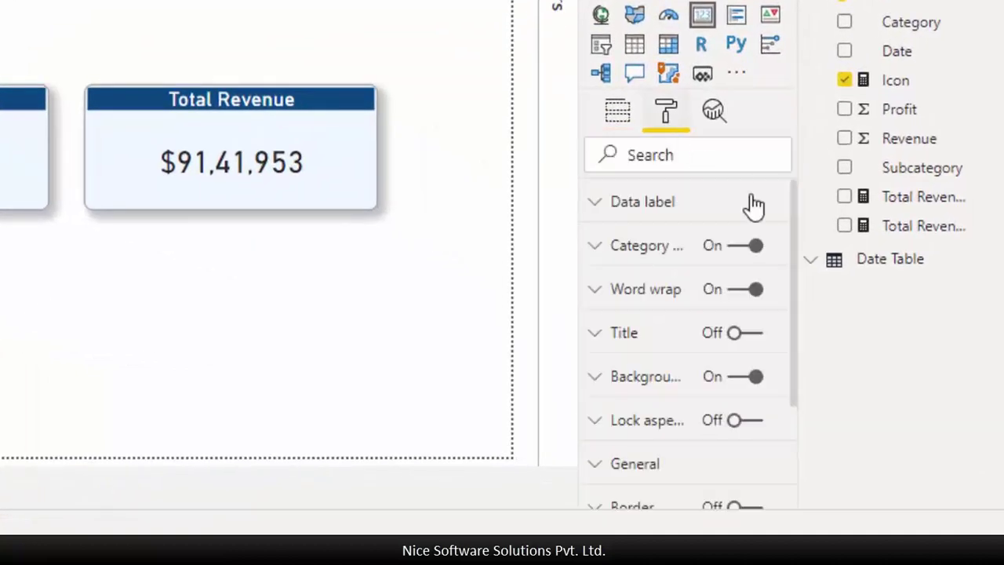
left_click(747, 246)
left_click(749, 290)
left_click(750, 377)
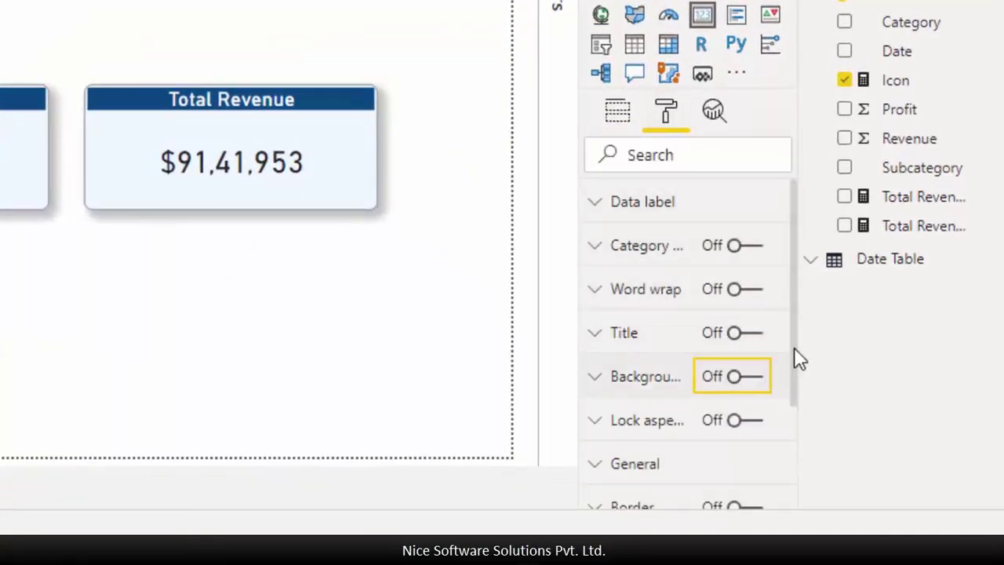
left_click_drag(794, 349, 780, 492)
left_click(765, 489)
left_click_drag(792, 450, 795, 253)
Set the icon card's data label text size to 25 and place it on Total Revenue's right side.
left_click(638, 212)
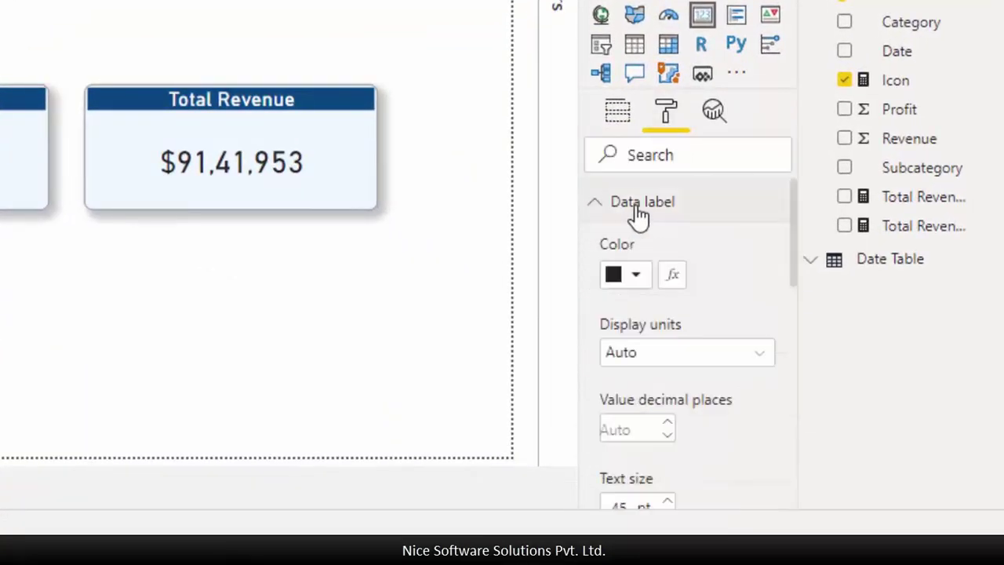
scroll(792, 303, "down", 3)
double_click(613, 342)
type("25")
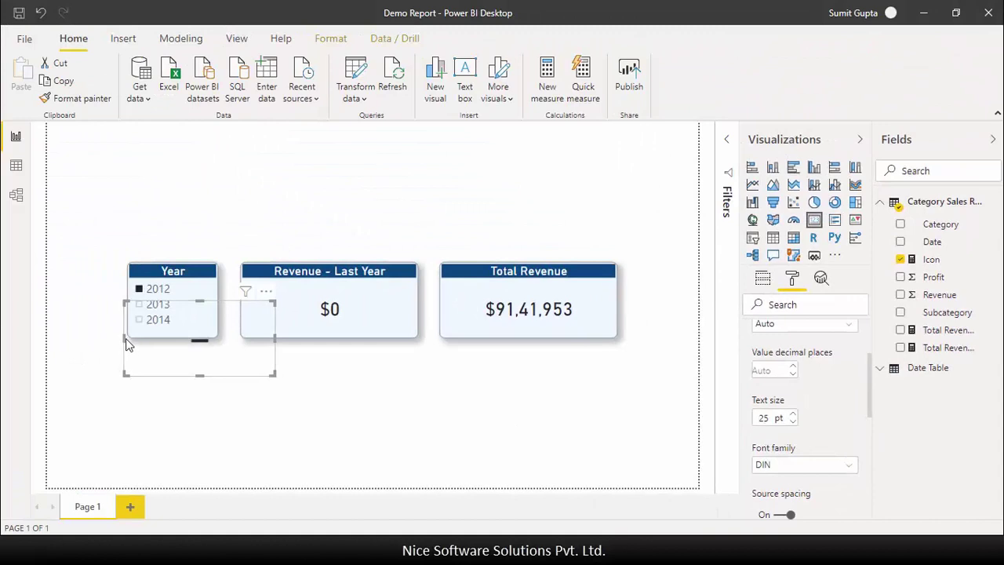
left_click_drag(129, 344, 585, 309)
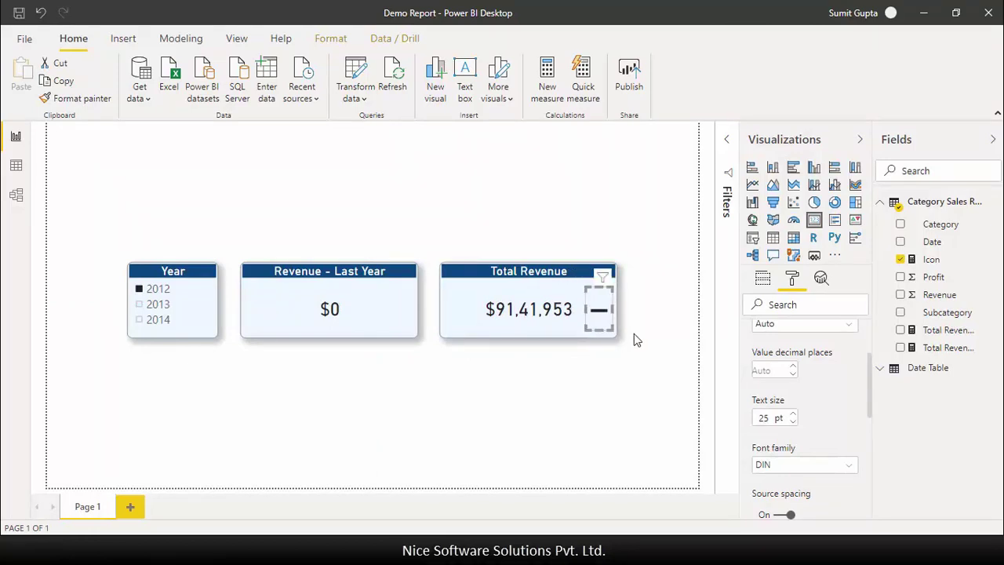
Replace the Icon formula with a nested IF returning UNICHAR 9644, 9207 or 9206 by last-year revenue.
left_click(634, 333)
left_click(17, 173)
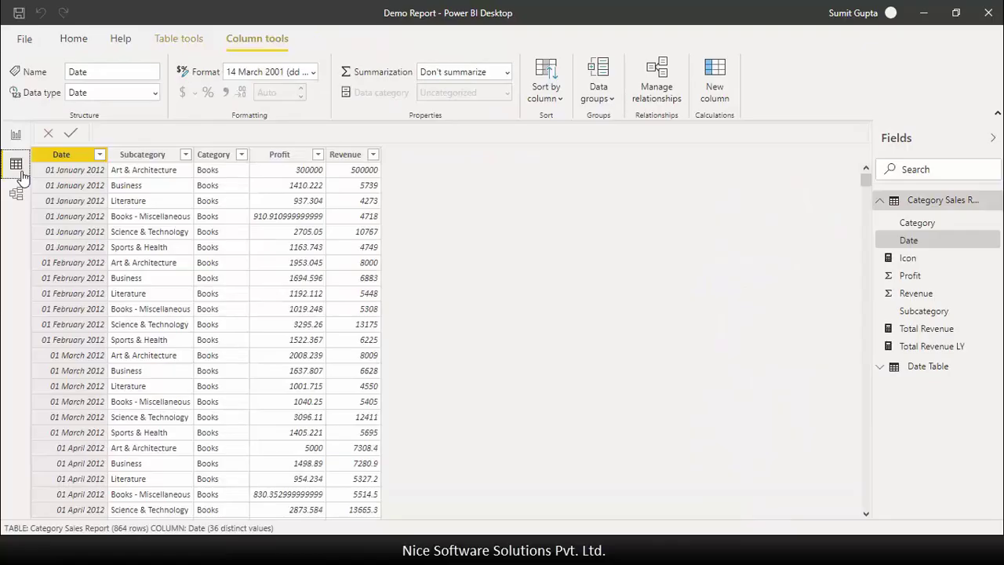
left_click(931, 259)
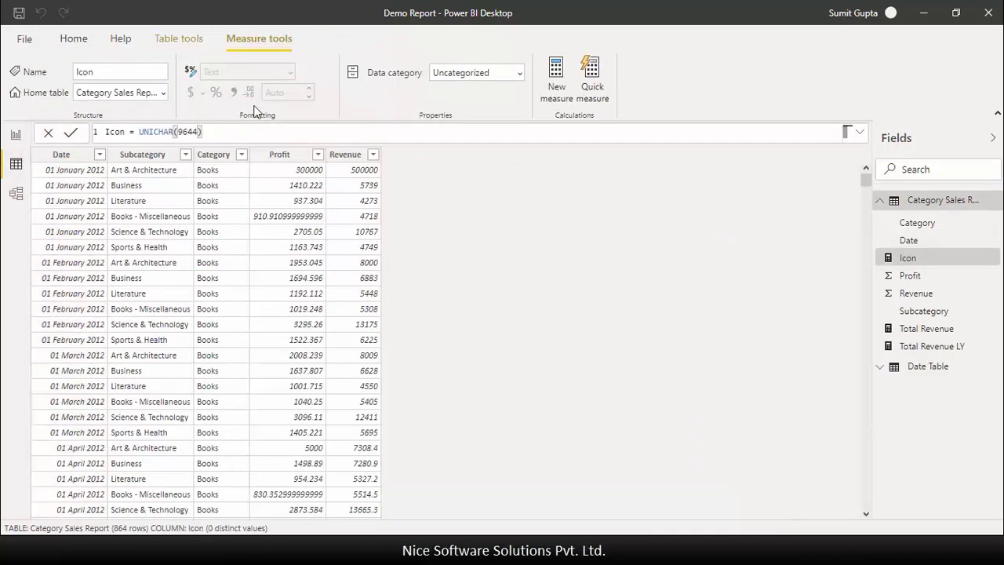
left_click_drag(242, 133, 78, 135)
type("Icon =     IF([Total Revenue LY]=0,UNICHAR(9644),     IF([Total Revenue LY]>[Total Revenue],UNICHAR(9207),     IF([Total Revenue LY]<[Total Revenue],UNICHAR(9206)))")
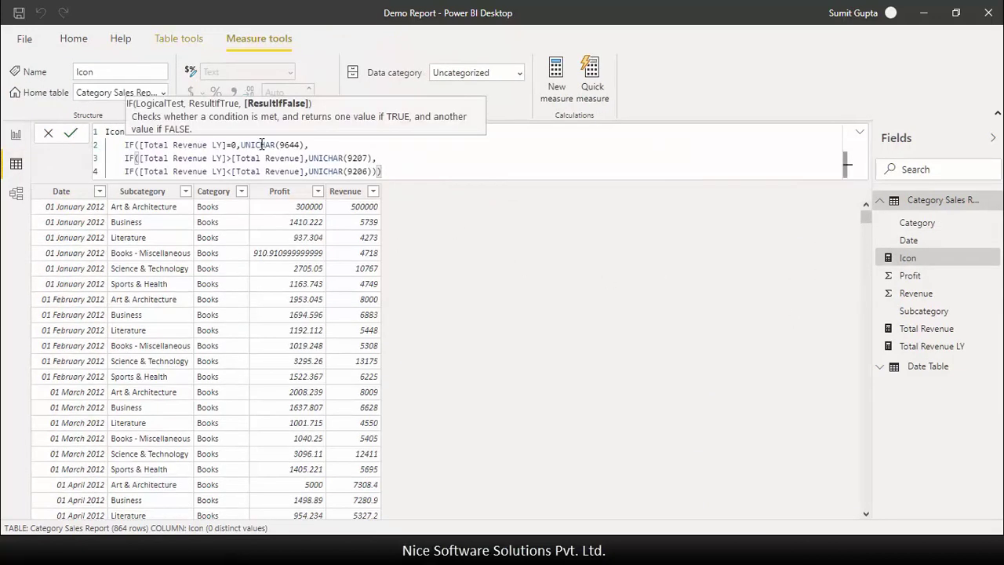
left_click(71, 134)
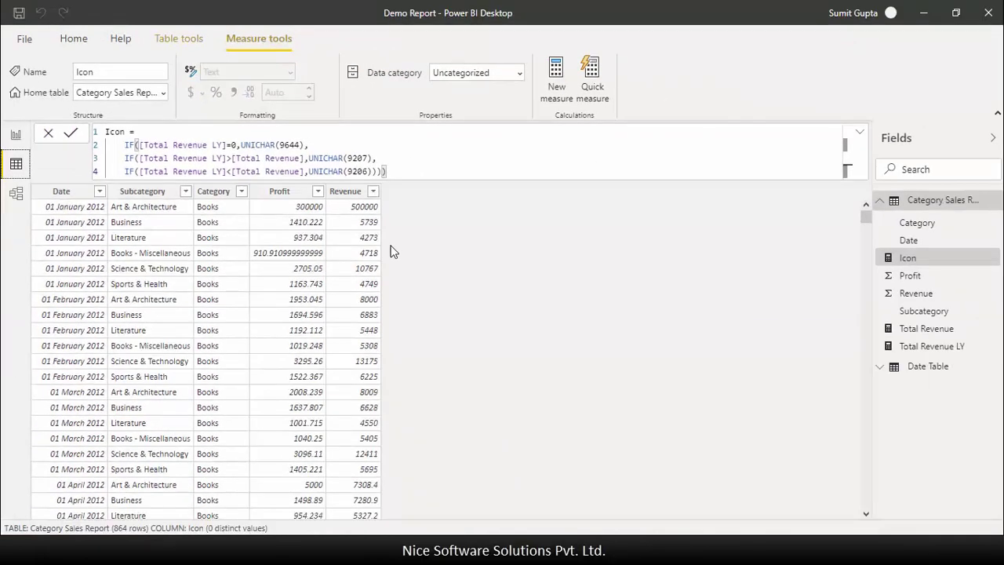
Switch the Year slicer through 2013 and 2014, then back to 2012, watching the icon change.
left_click(16, 139)
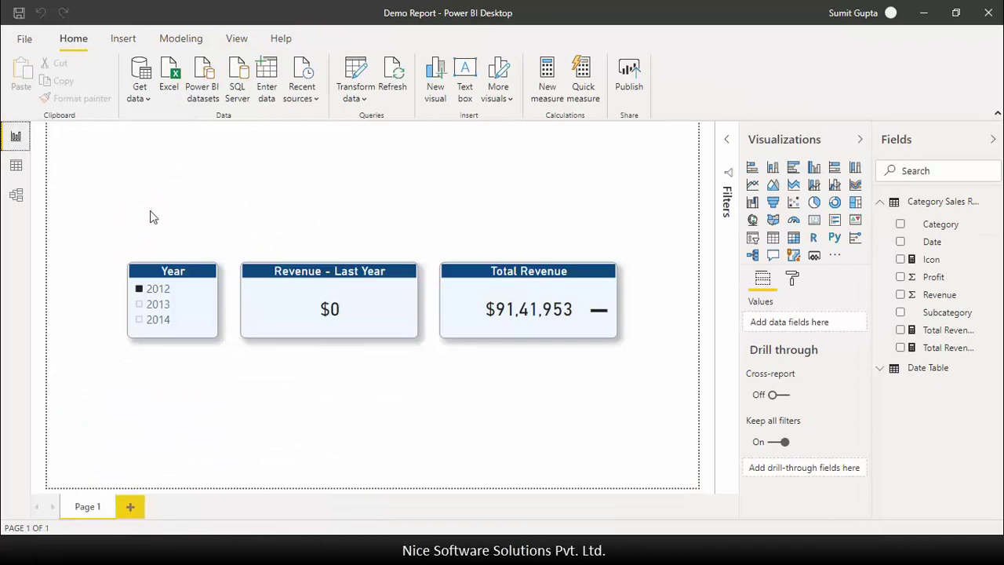
left_click(150, 309)
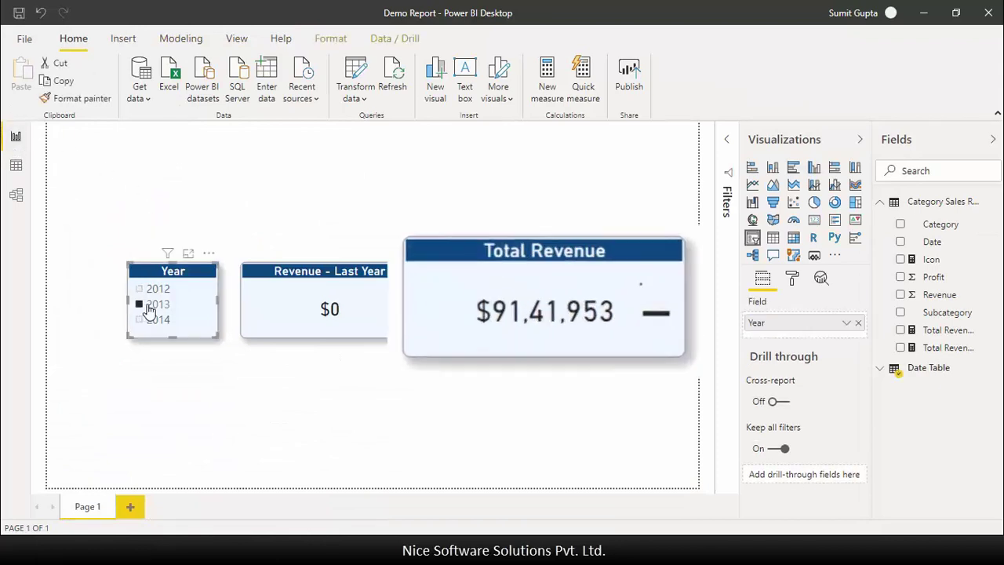
left_click(151, 320)
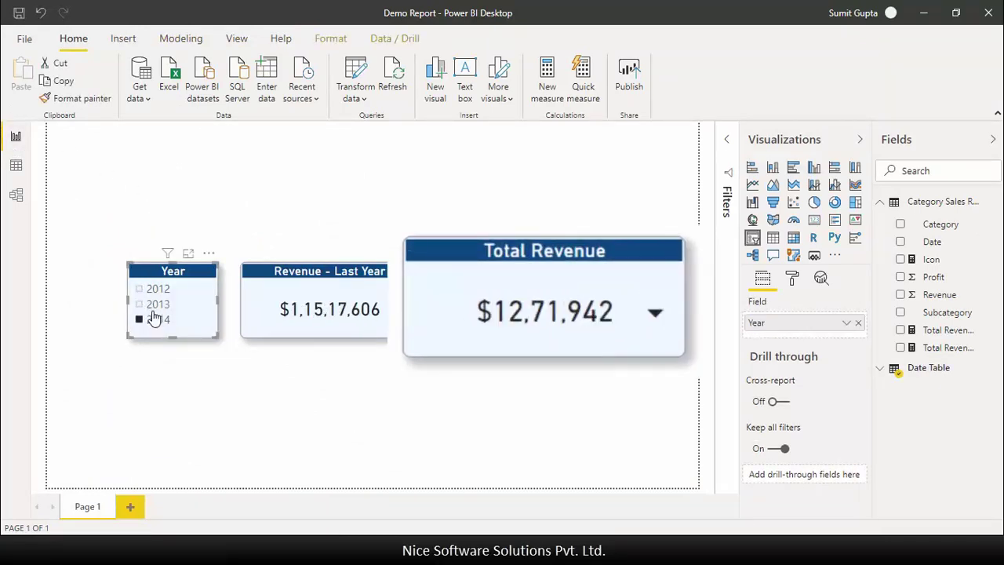
left_click(151, 304)
left_click(154, 290)
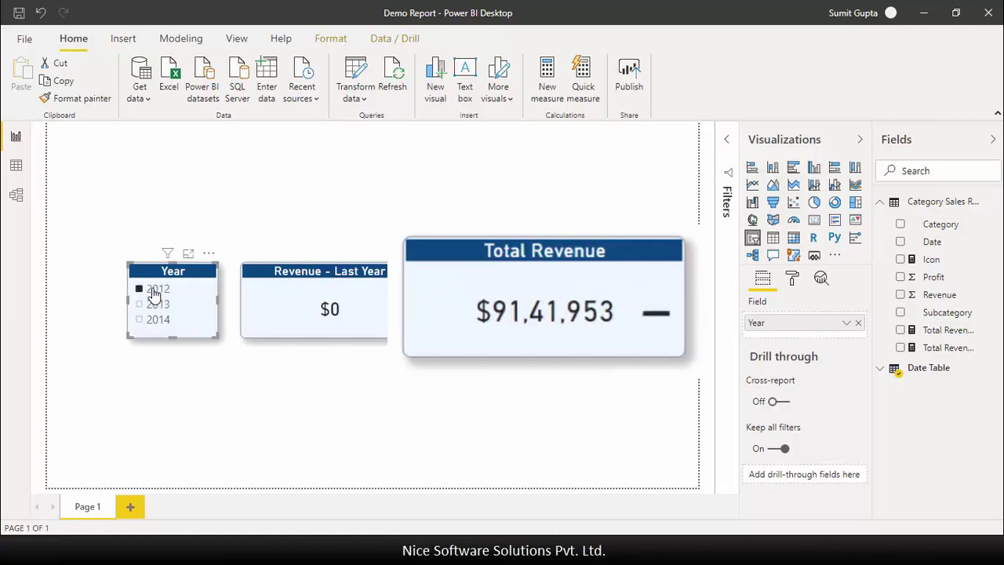
left_click(165, 239)
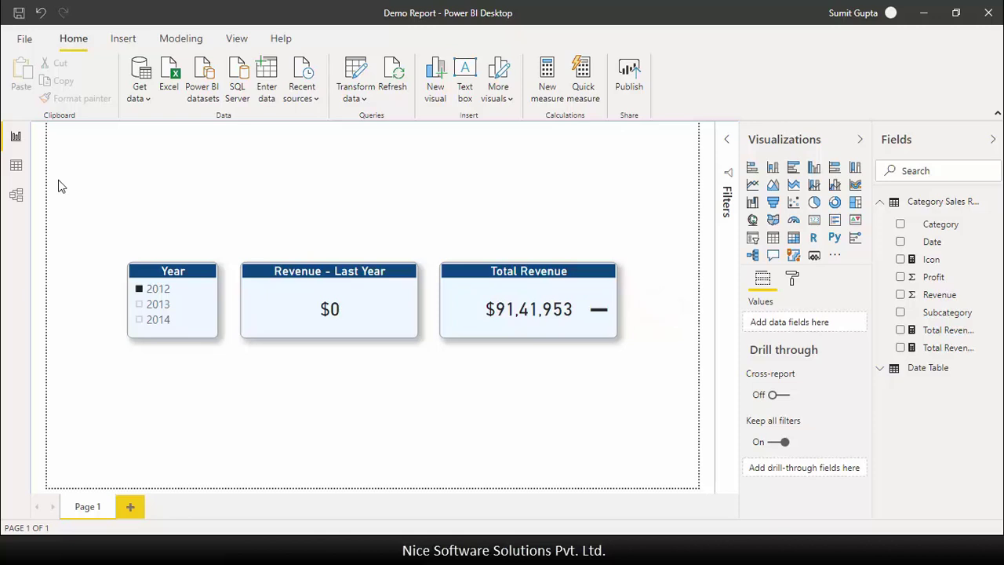
Add a Color Names measure returning "Dark Orange", "Red" or "Green" from Total Revenue LY versus Total Revenue.
left_click(19, 167)
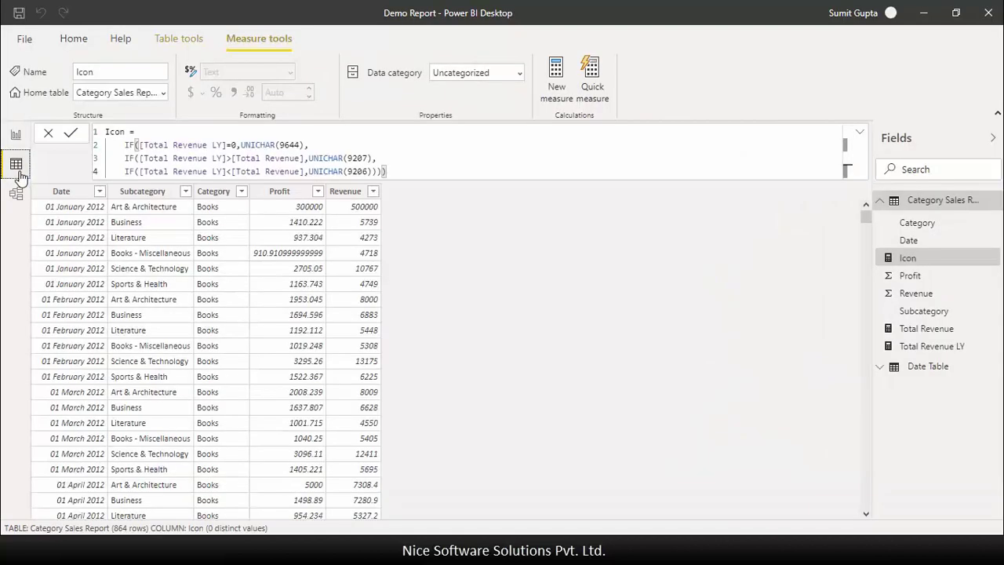
left_click(80, 41)
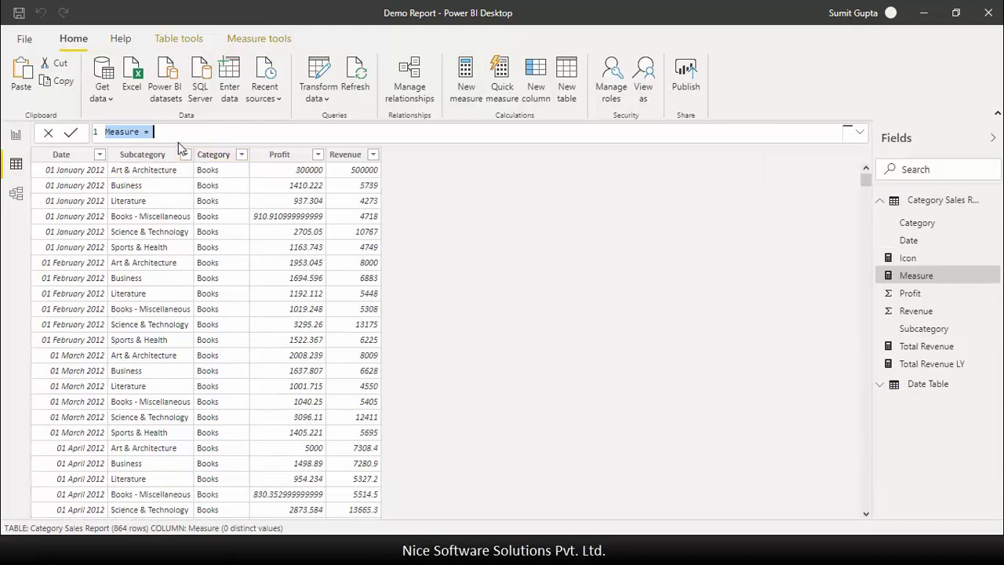
type("Color Names =     IF([Total Revenue LY]=0,\"Dark Orange\",     IF([Total Revenue LY]>[Total Revenue],\"Red\",     IF([Total Revenue LY]<[Total Revenue],\"Green\"))")
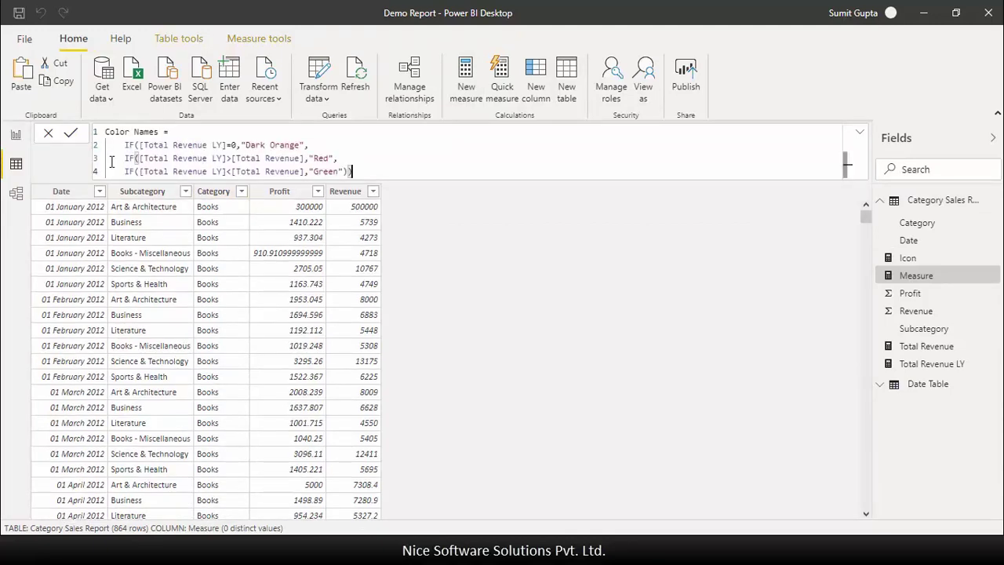
left_click(71, 134)
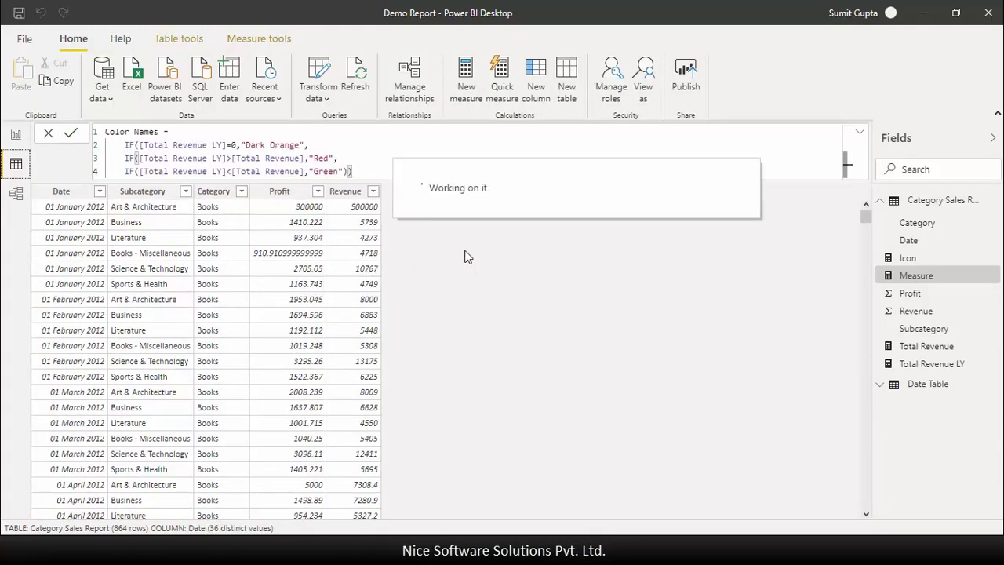
left_click(922, 240)
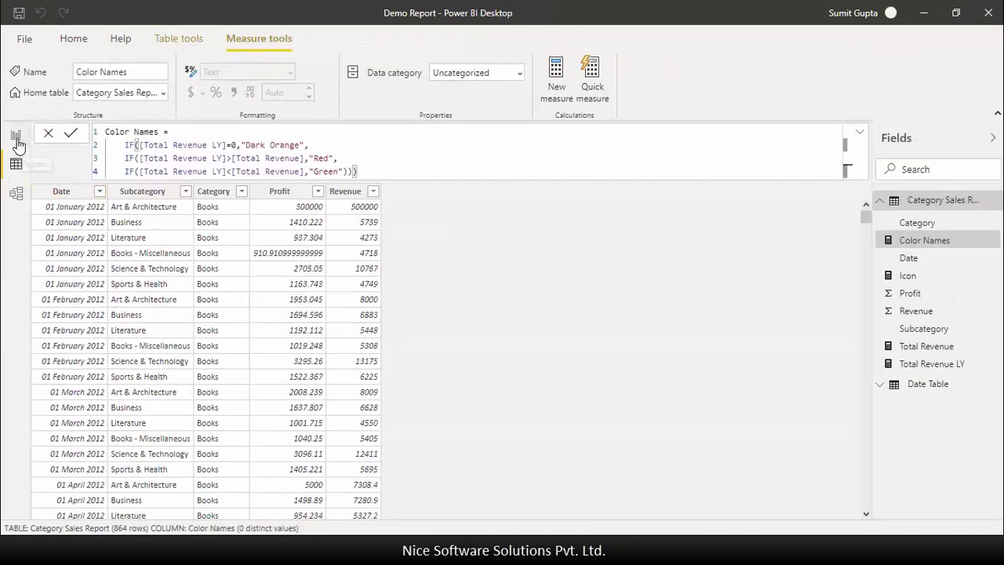
Set the icon card's data label colour to Field value based on the Color Names measure.
left_click(16, 138)
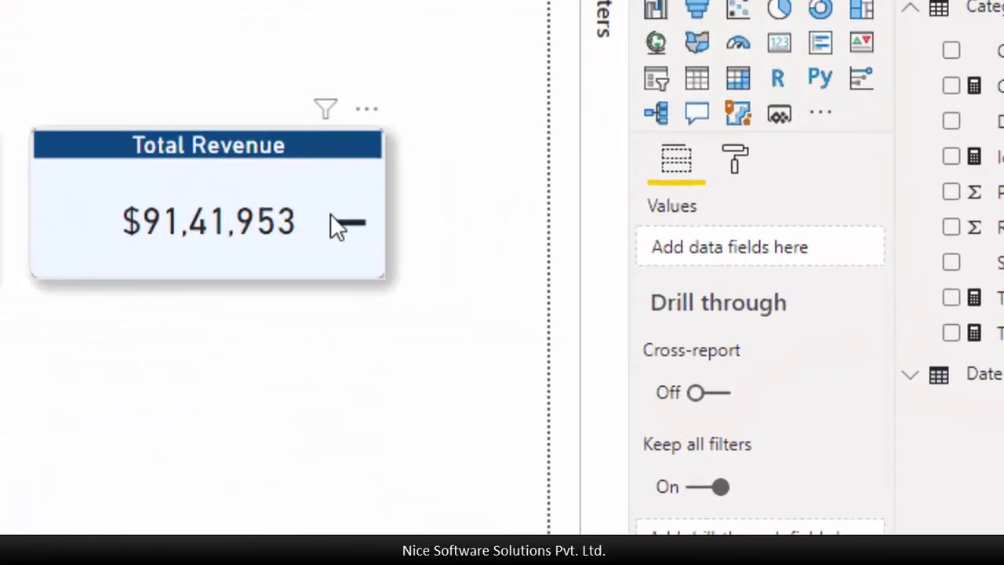
left_click(593, 313)
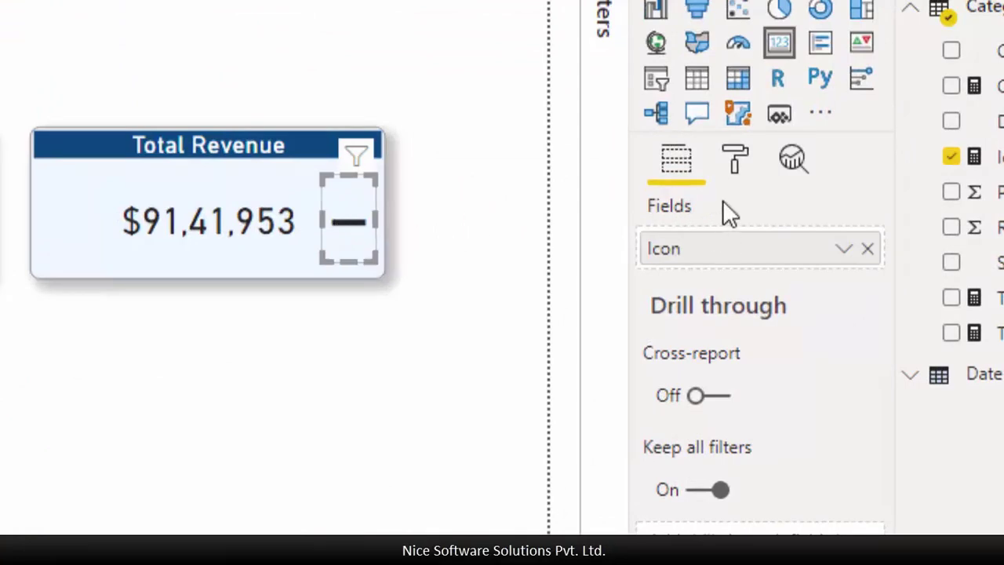
left_click(735, 166)
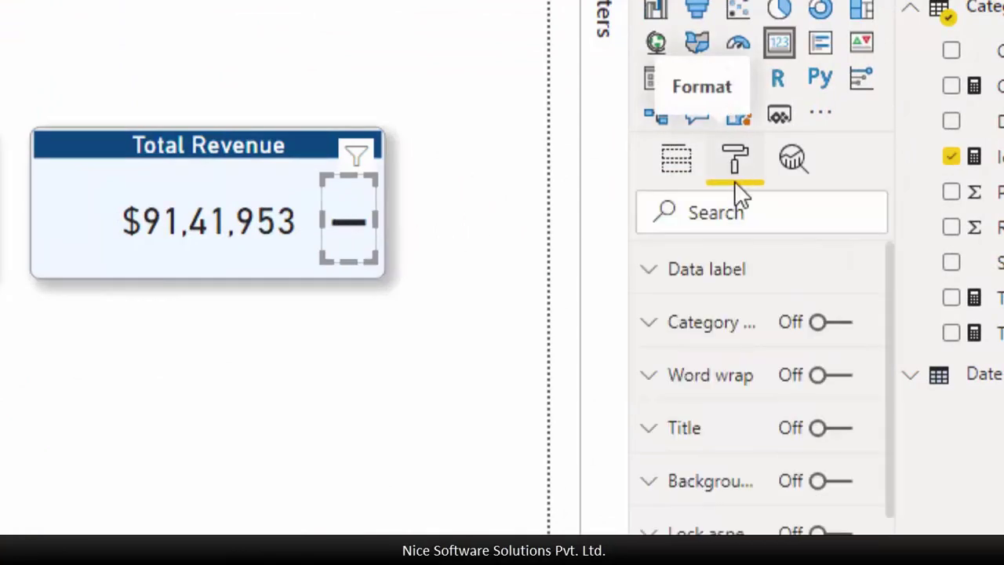
left_click(743, 288)
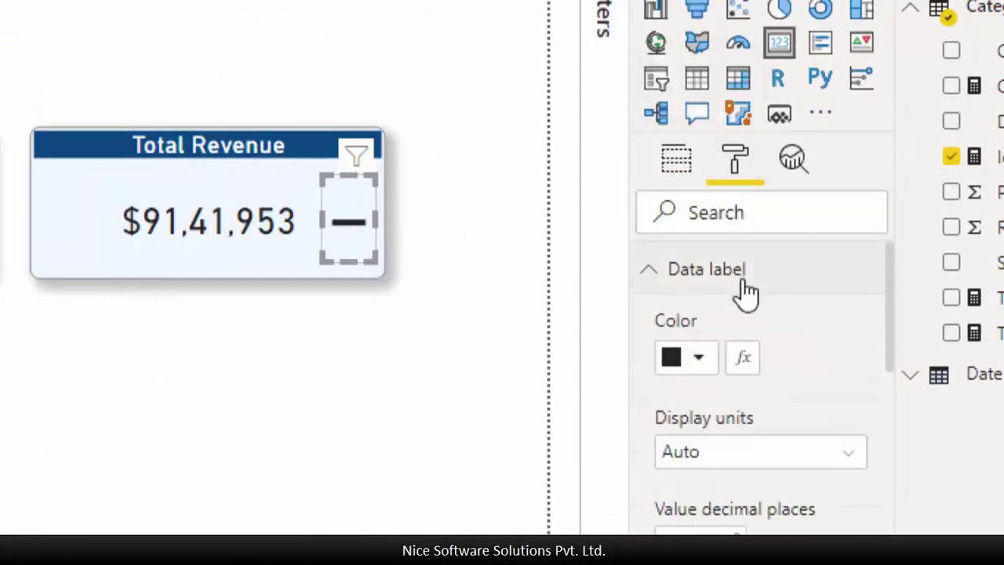
left_click(742, 363)
left_click(127, 109)
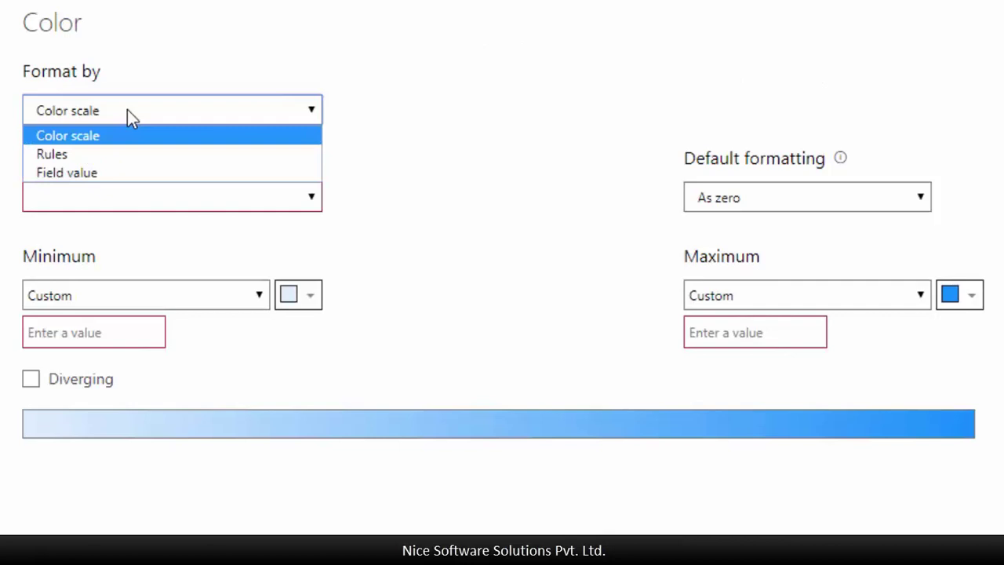
left_click(54, 173)
left_click(138, 200)
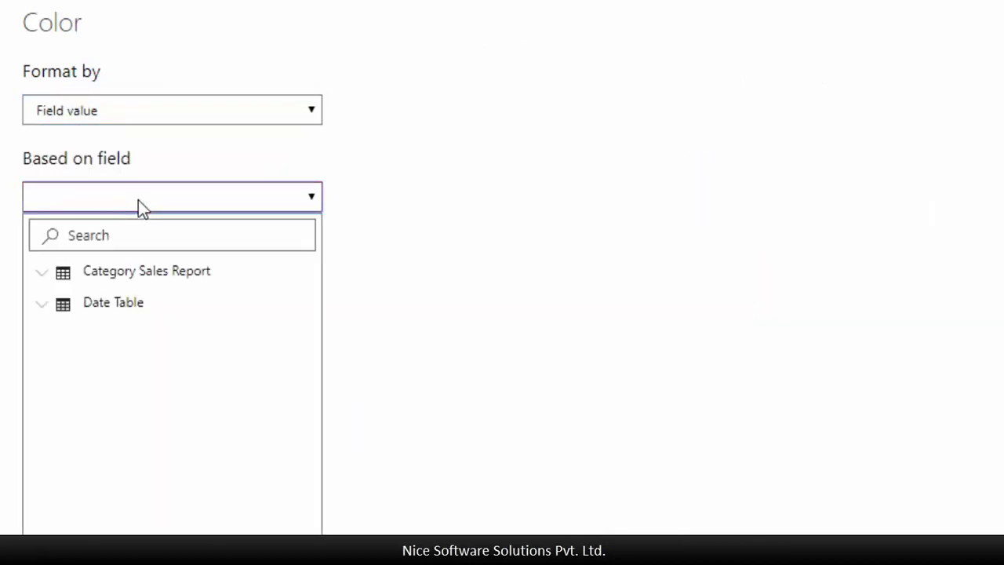
left_click(44, 273)
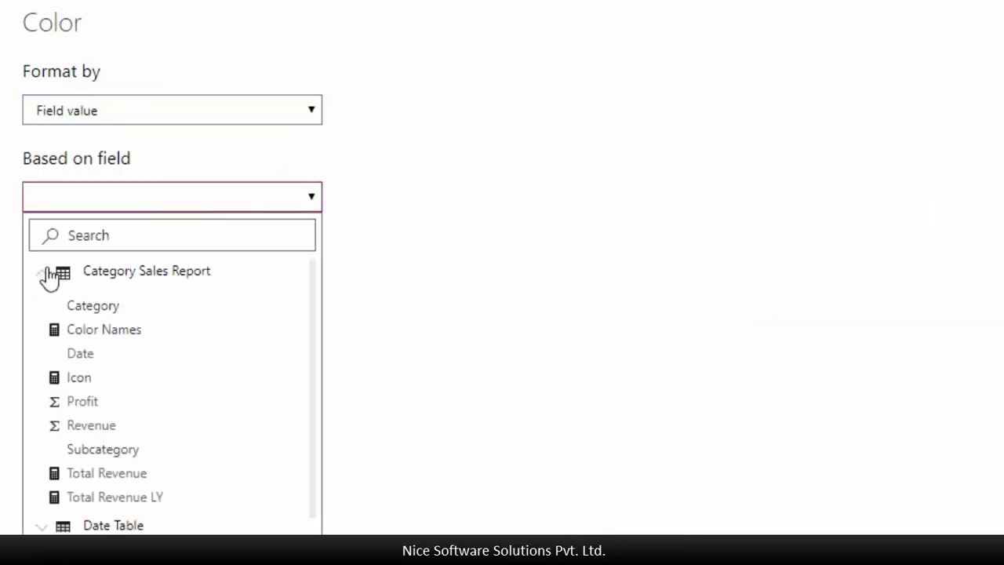
left_click(91, 331)
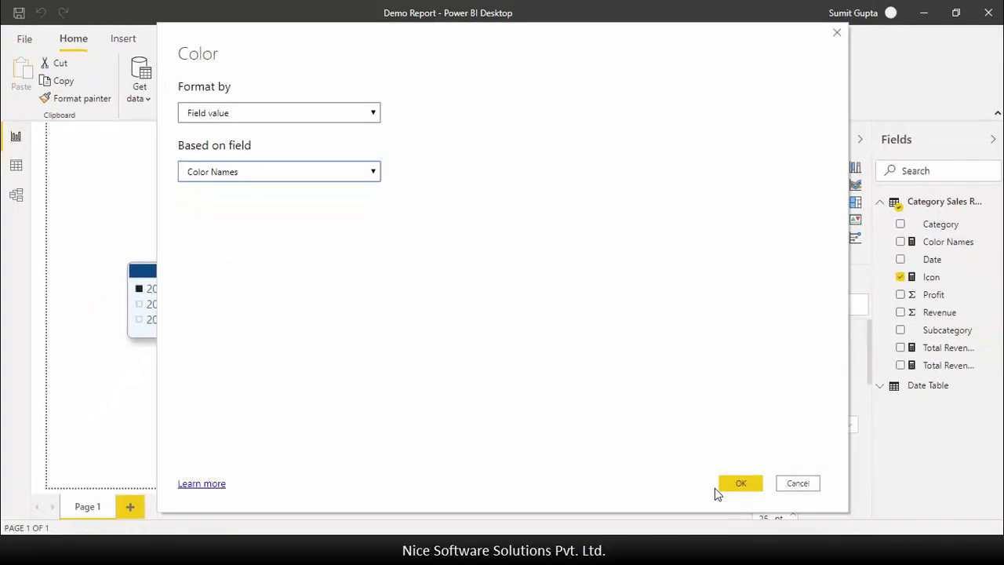
left_click(726, 489)
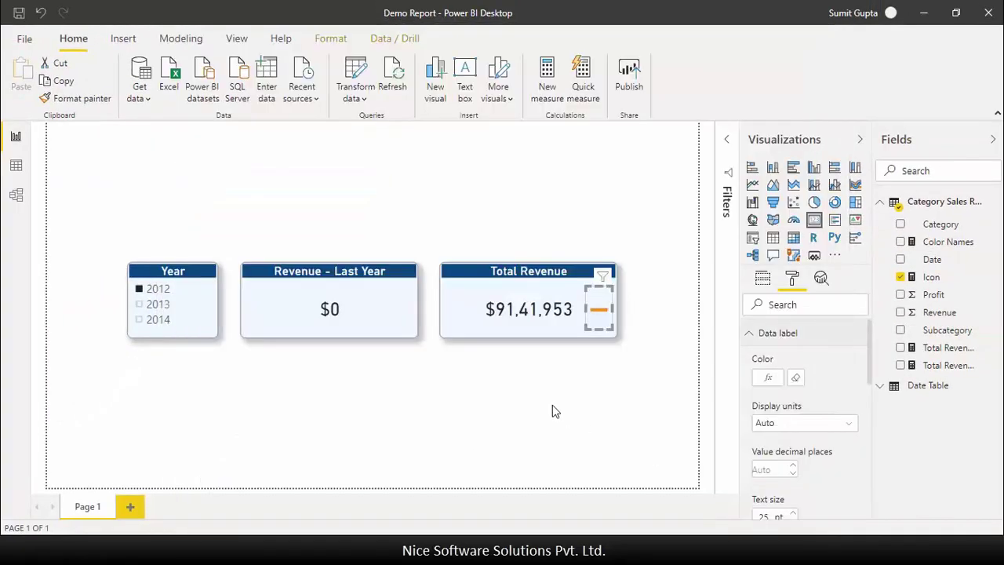
left_click(553, 412)
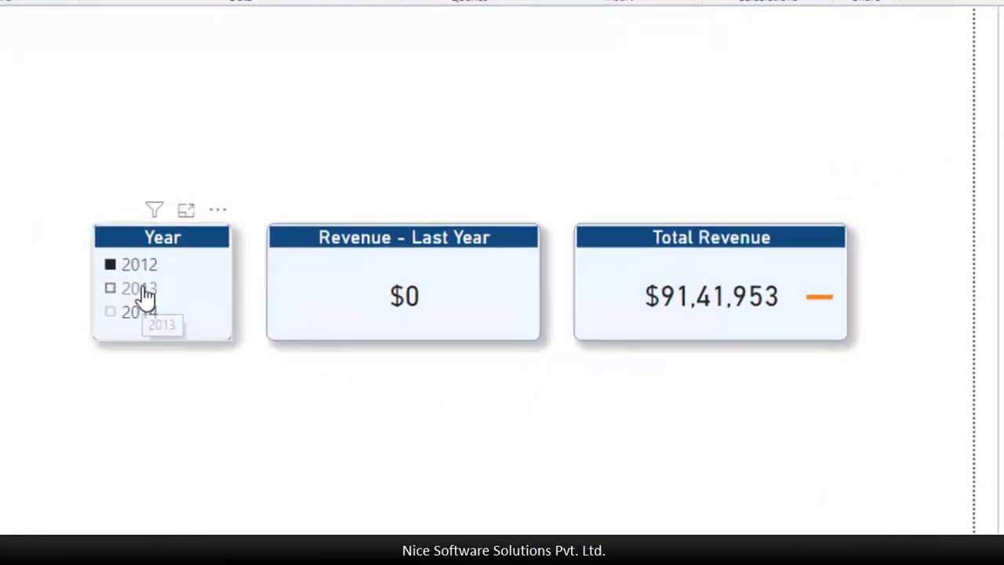
left_click(160, 306)
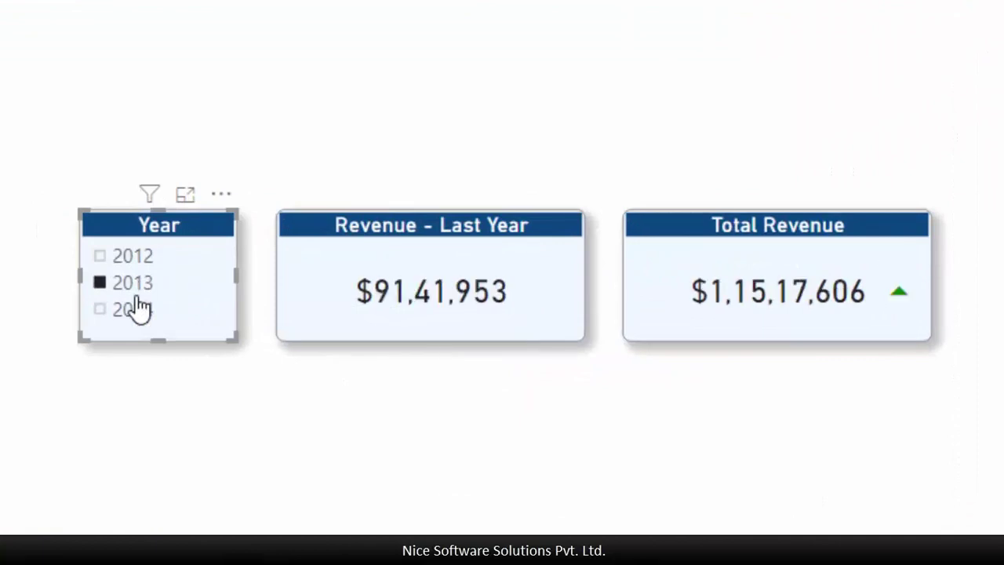
left_click(136, 320)
left_click(132, 283)
left_click(130, 259)
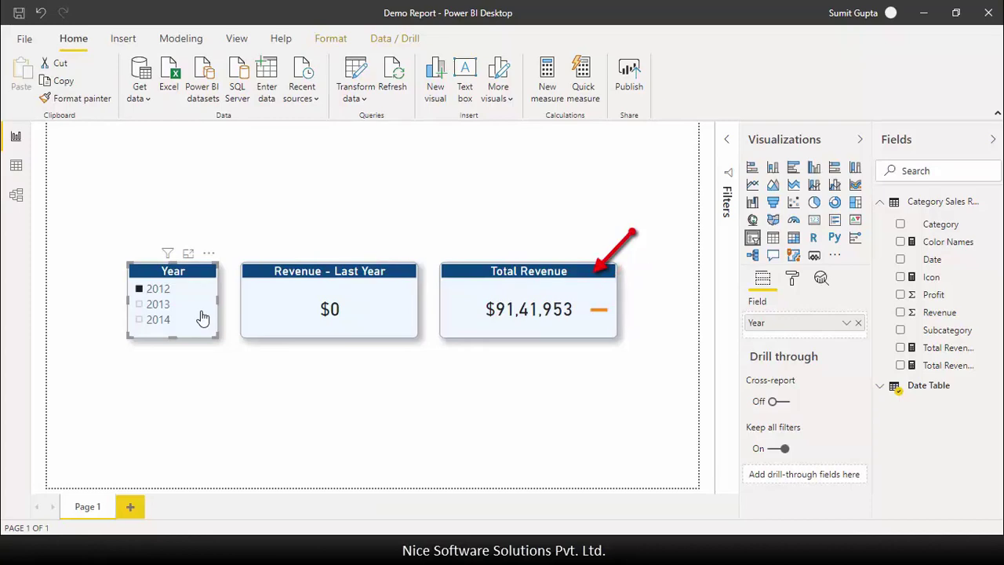
Set the Total Revenue card's title background colour to Field value based on Color Names.
left_click(557, 282)
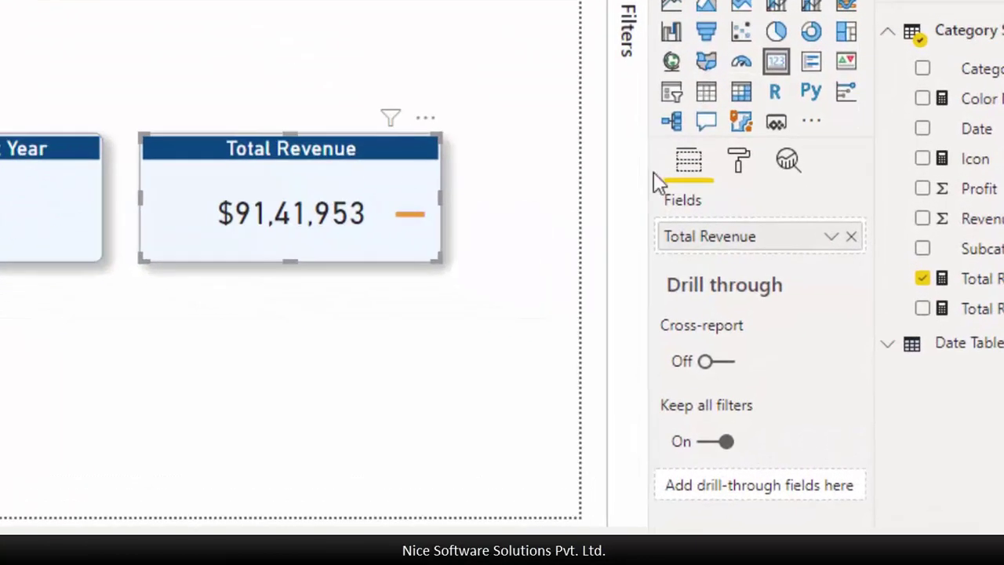
left_click(737, 165)
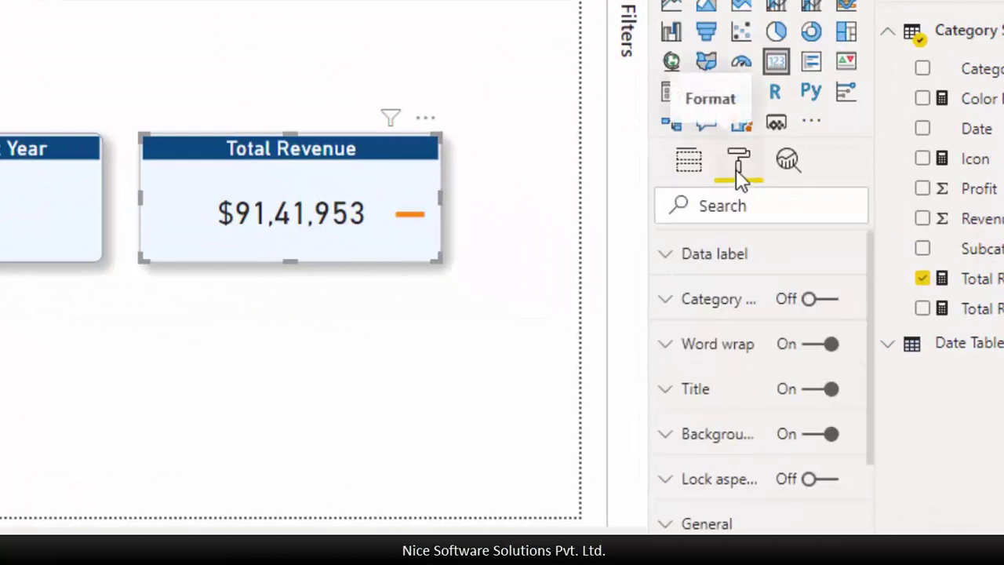
left_click(697, 388)
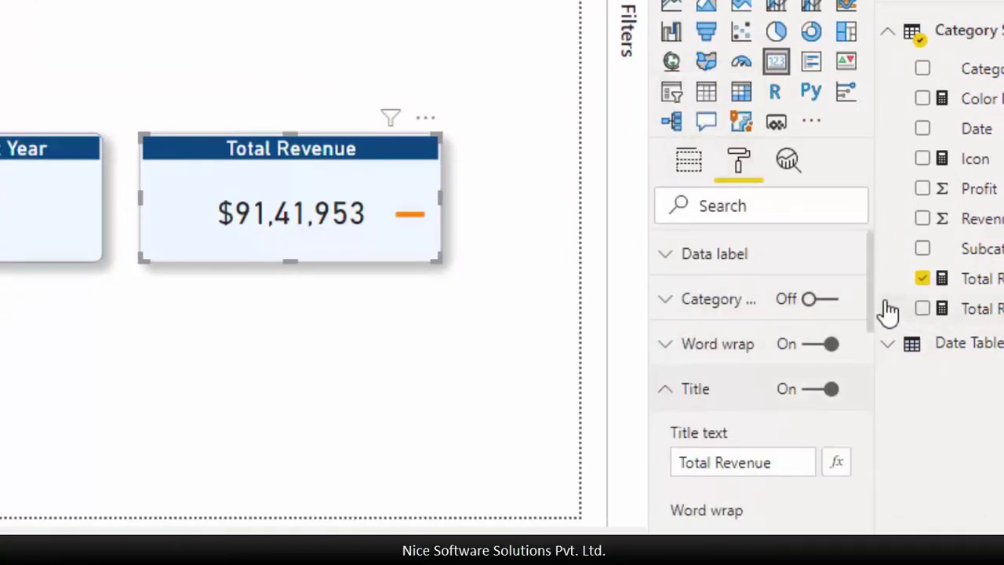
left_click_drag(877, 301, 879, 379)
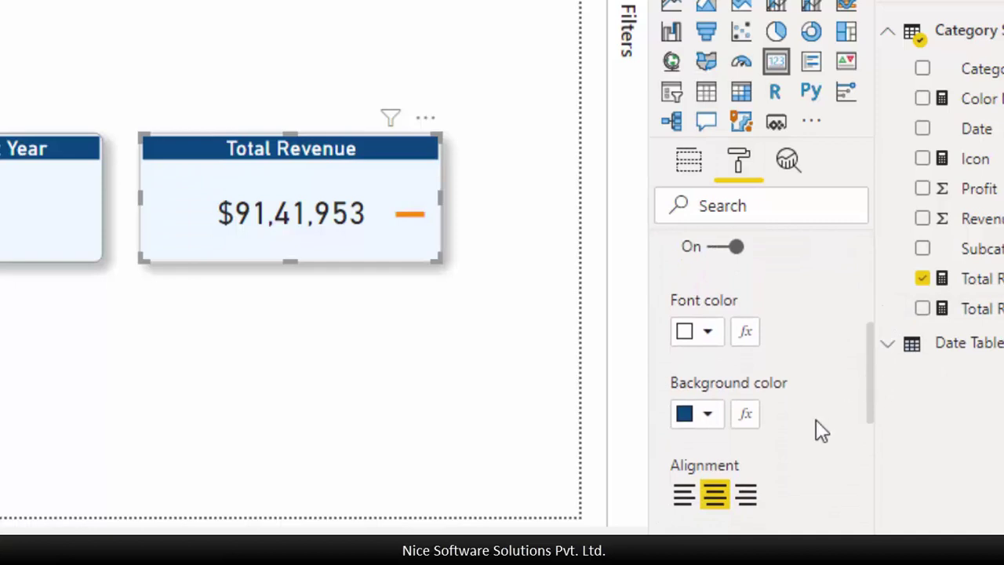
left_click(745, 413)
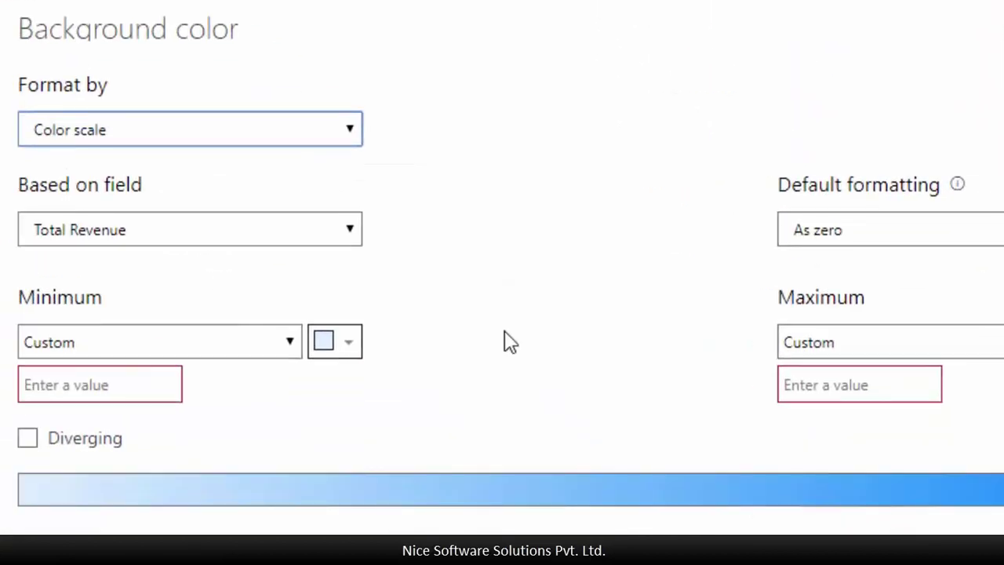
left_click(229, 133)
left_click(100, 199)
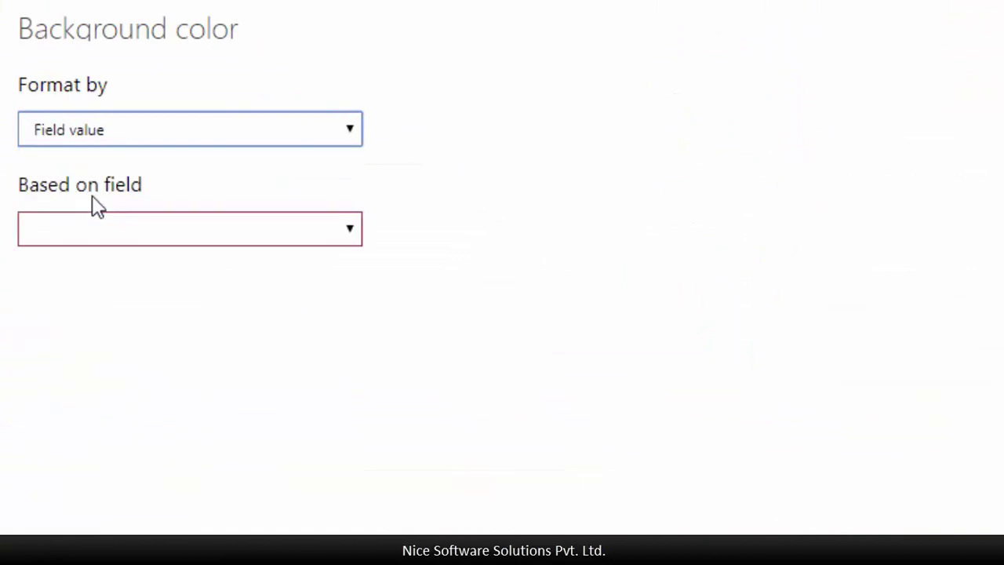
left_click(167, 229)
left_click(45, 321)
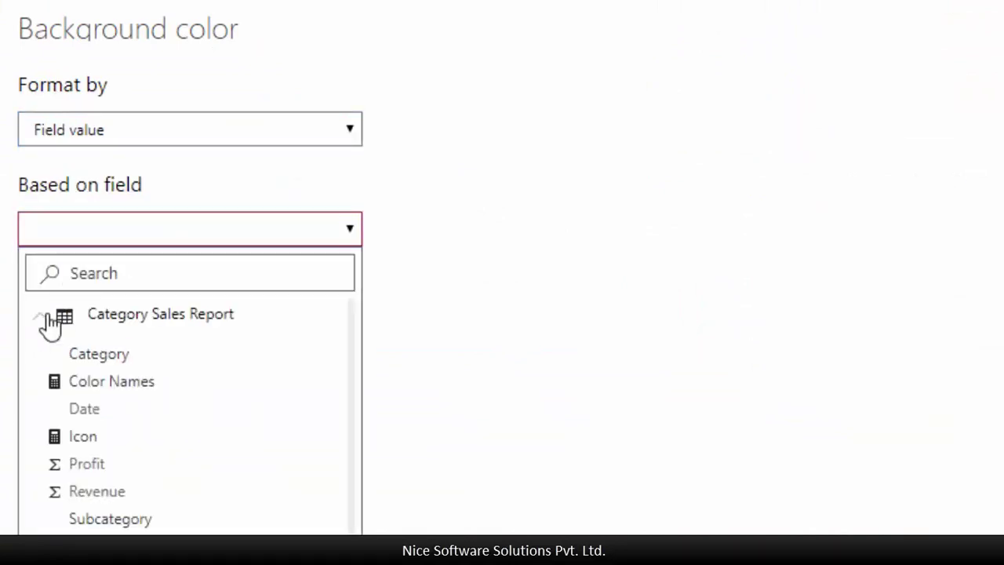
left_click(102, 382)
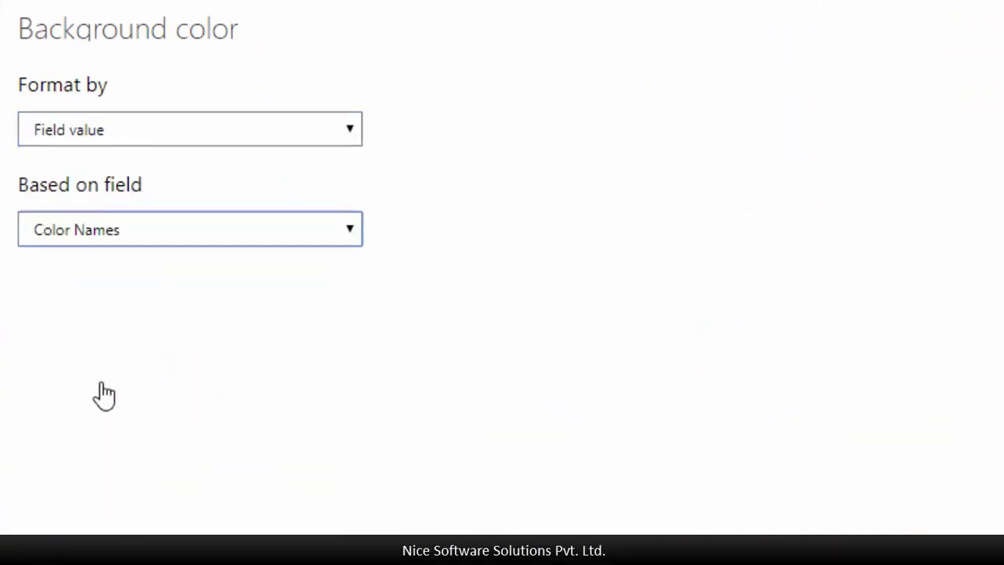
left_click(789, 467)
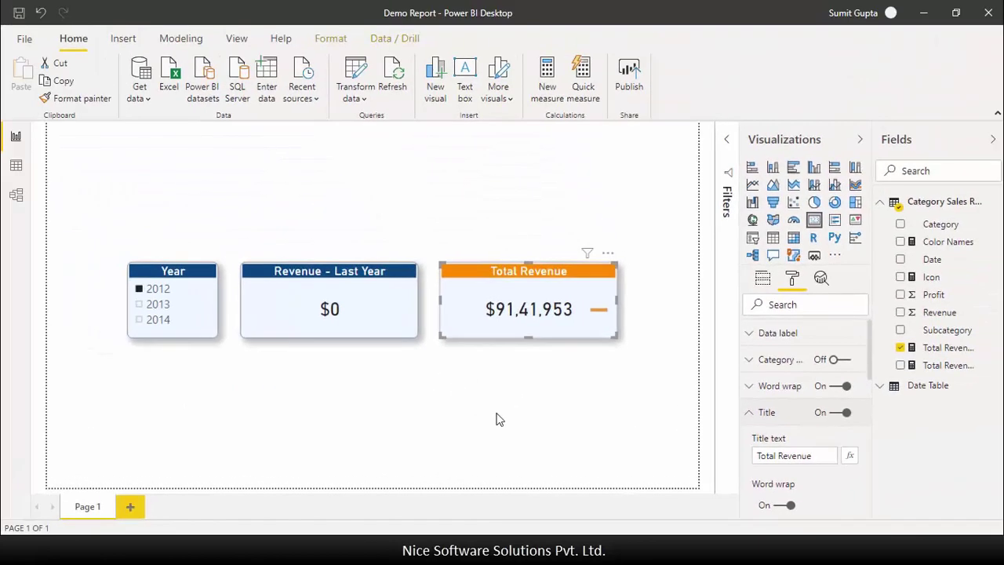
Select 2013 and then 2014 in the Year slicer to check the title colour.
left_click(497, 419)
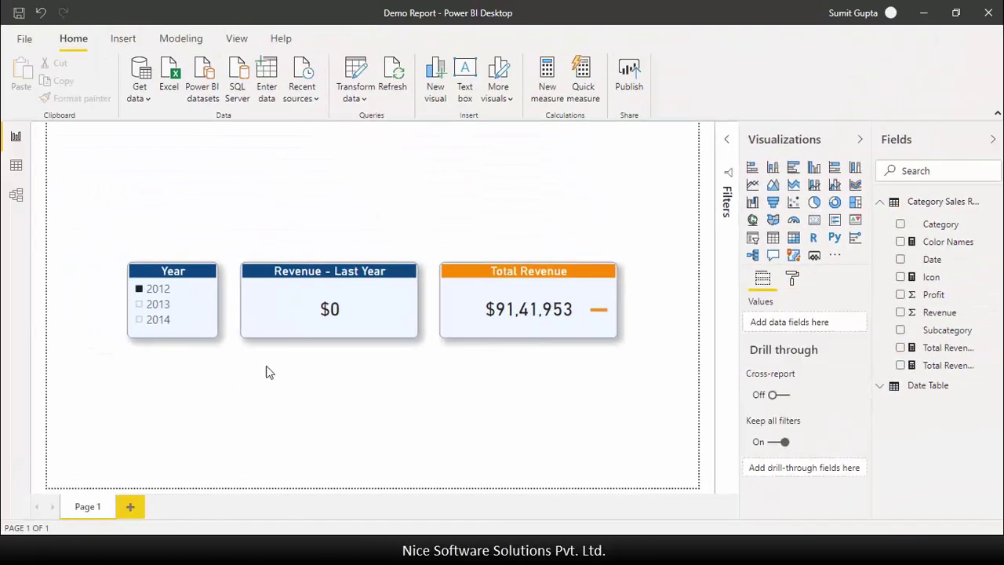
left_click(139, 304)
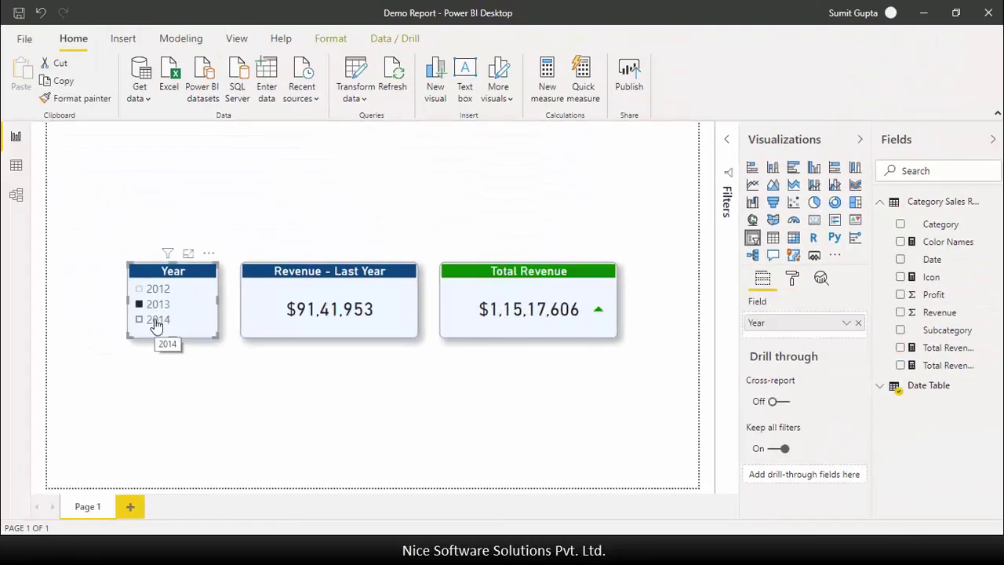
left_click(154, 320)
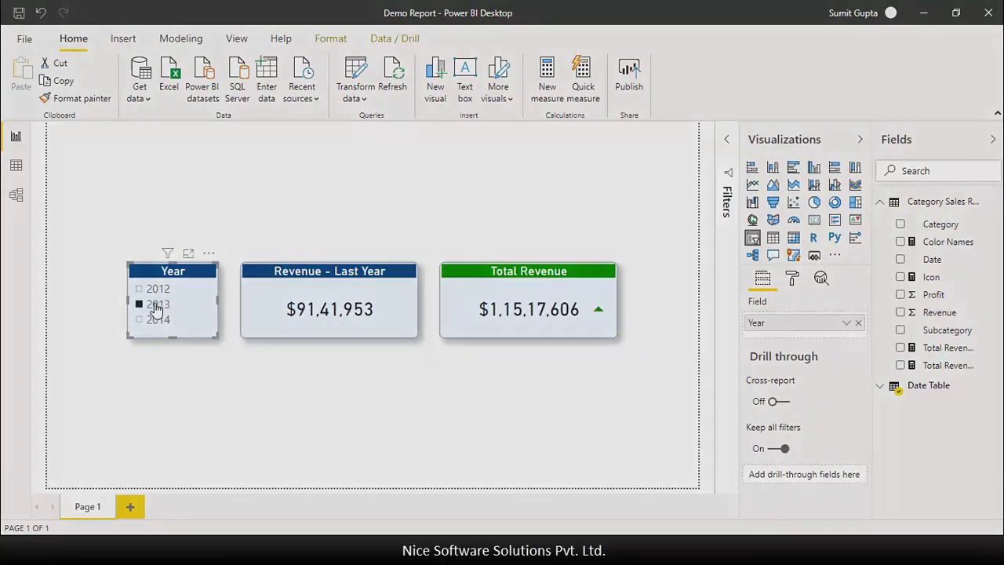